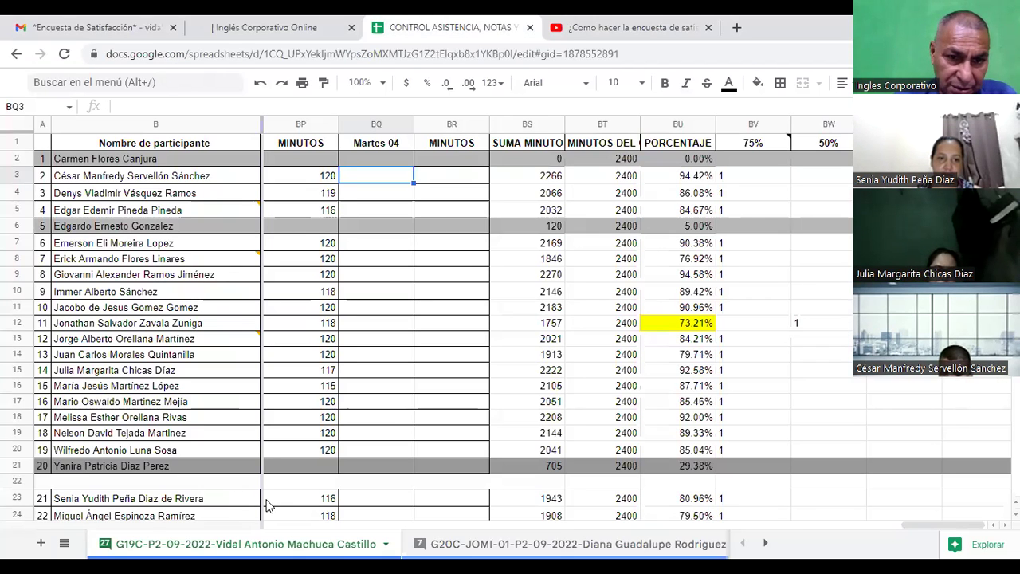
Review the participant list along the Martes 04 attendance column from row 3 to row 27
key(Down)
key(Down)
key(Down)
key(Down)
key(Down)
key(Down)
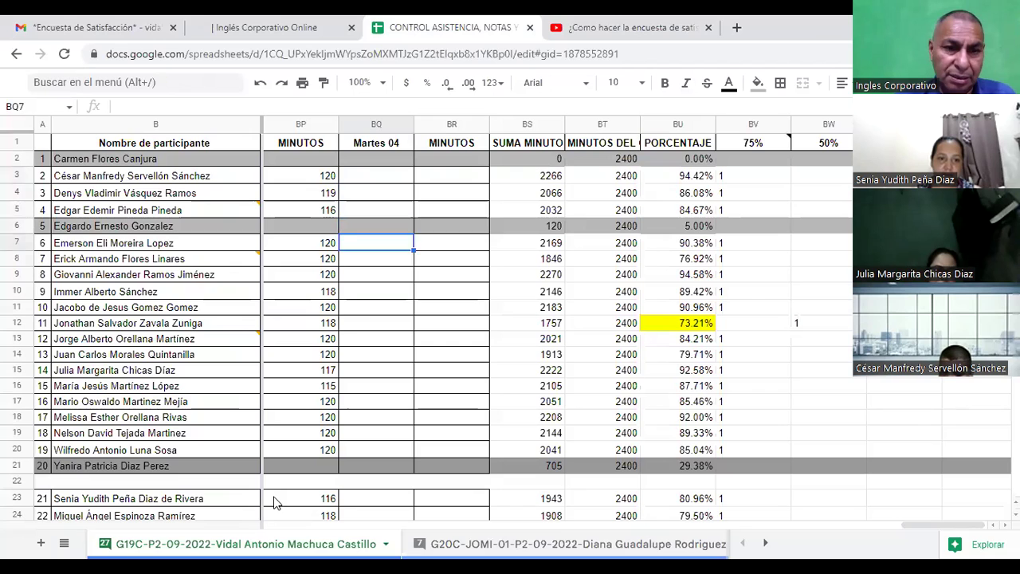
key(Down)
key(Down)
key(Down)
key(Down)
key(Down)
key(Down)
key(Down)
key(Down)
key(Down)
key(Down)
key(Down)
key(Down)
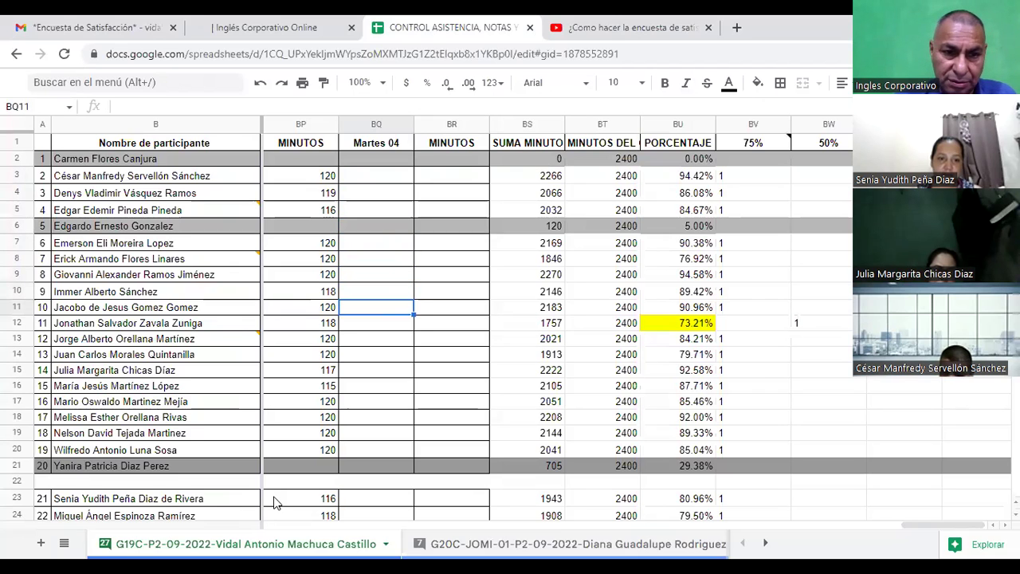
key(Down)
key(Down)
key(Down)
key(Down)
key(Down)
key(Down)
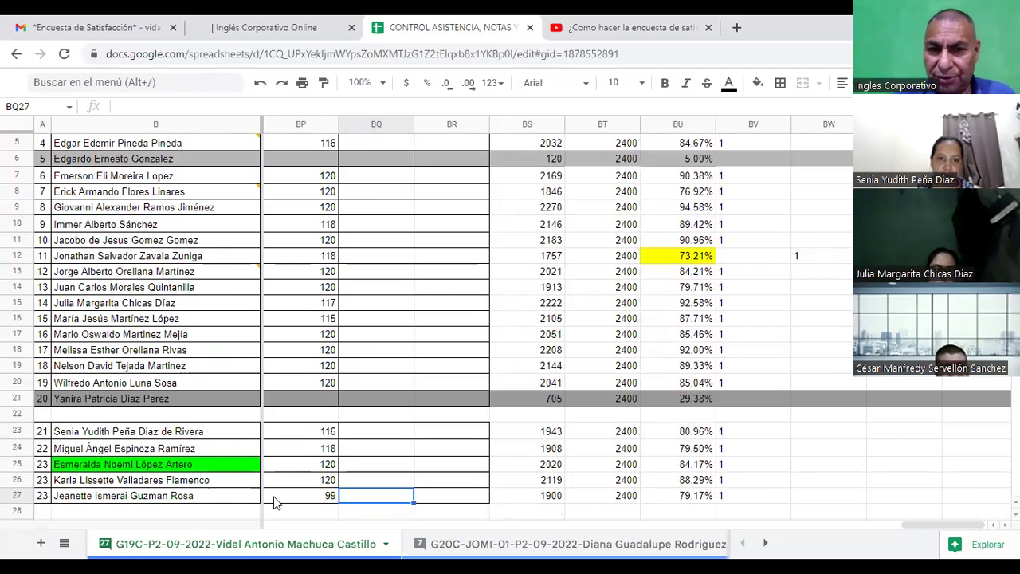
Examine the row 24 participant's attendance and minutes for earlier sessions back to column BJ, and stop sharing the screen
key(Up)
key(Up)
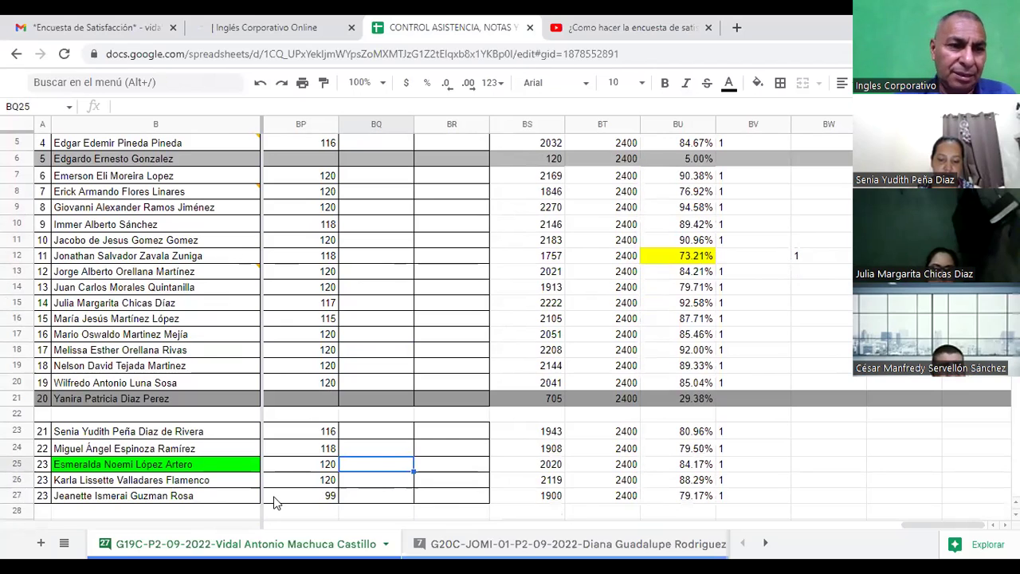
key(Up)
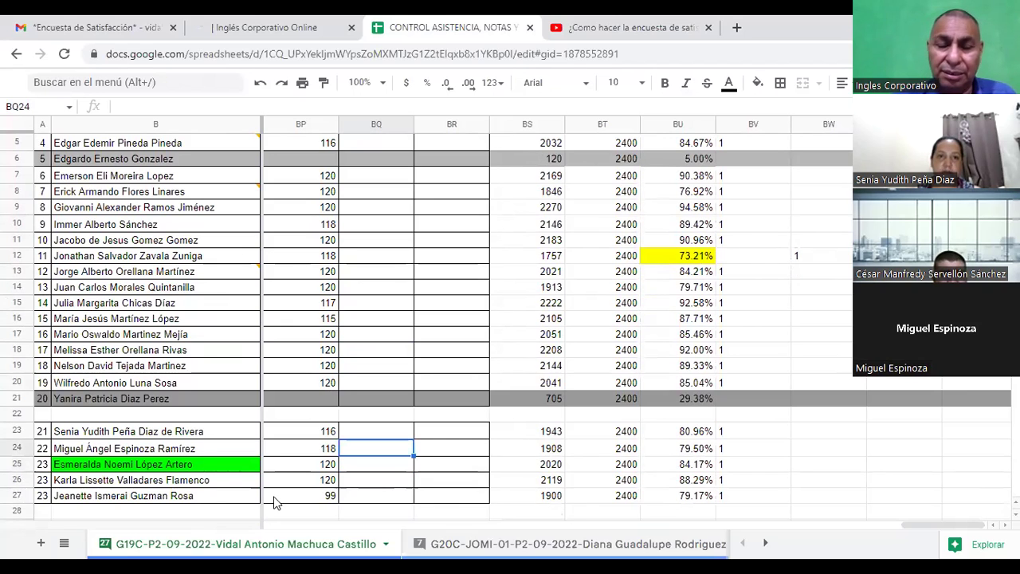
key(Left)
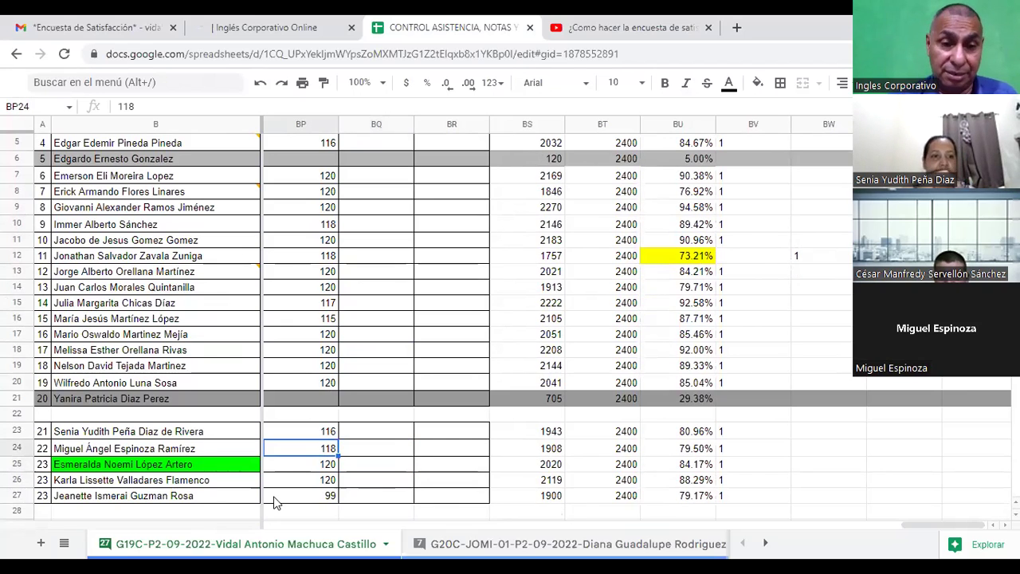
key(Left)
key(Right)
key(Right)
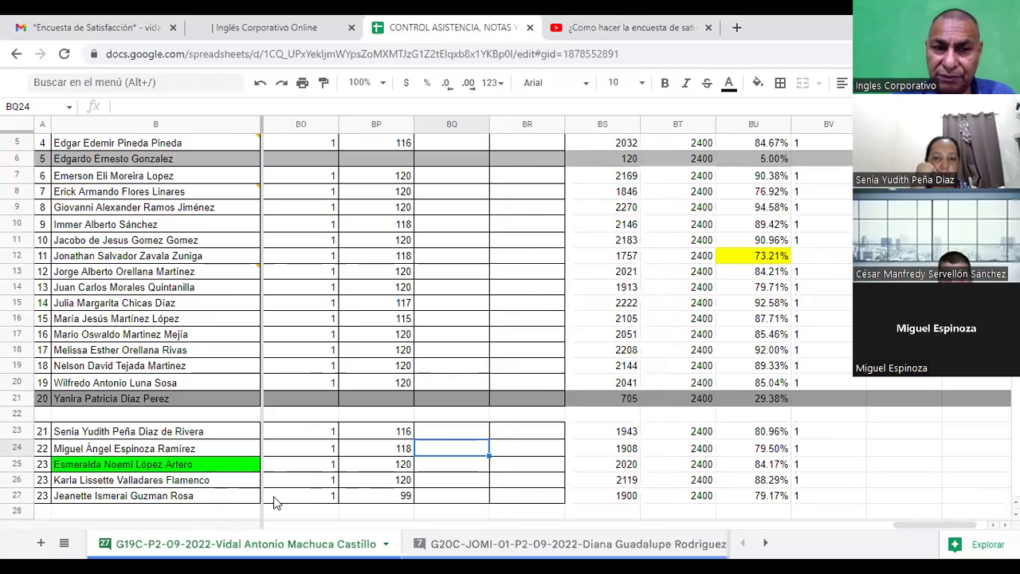
key(Left)
key(Left)
key(Left)
key(Left)
key(Left)
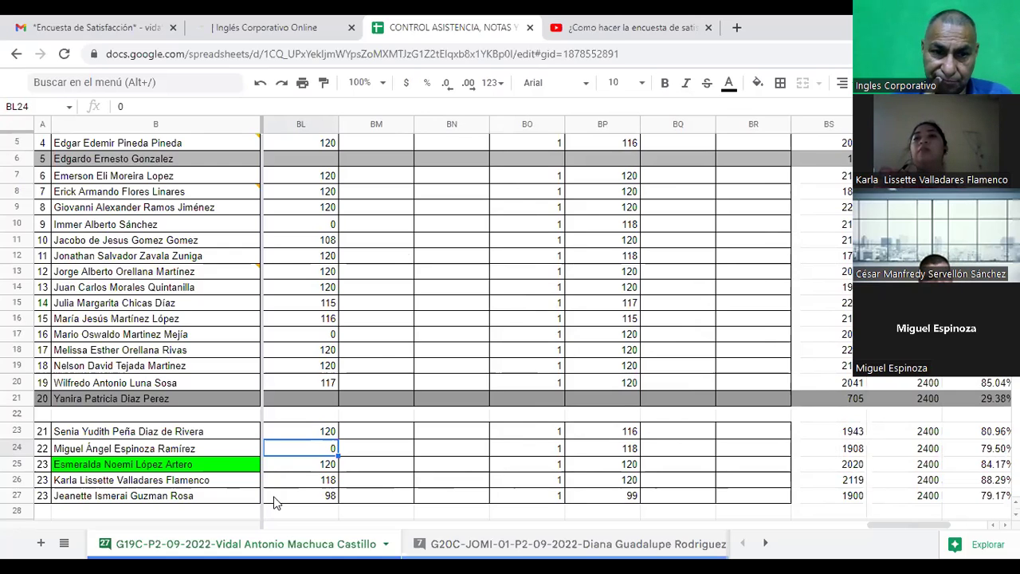
key(Left)
key(Left)
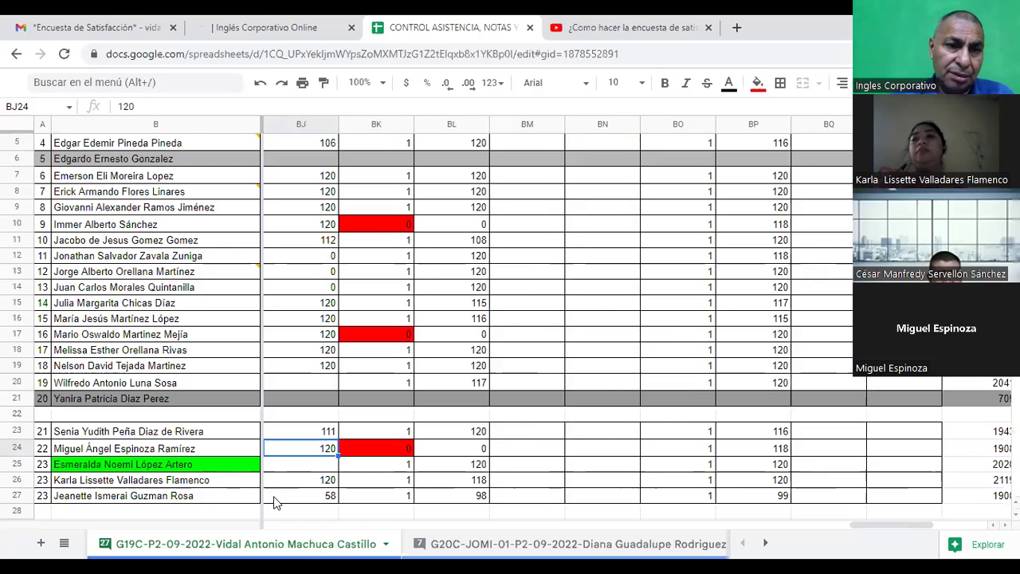
key(Right)
key(Right)
key(Right)
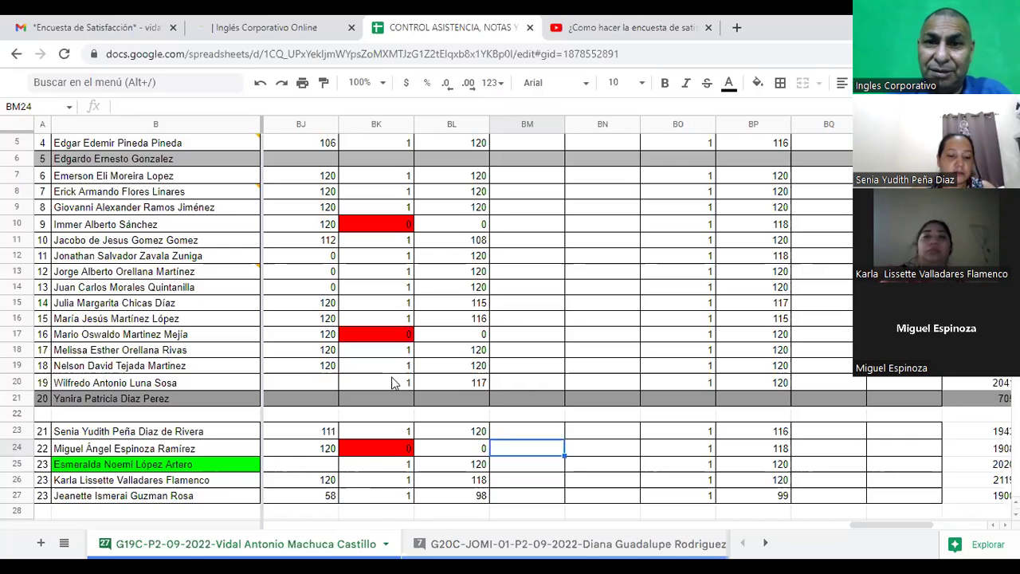
click(482, 22)
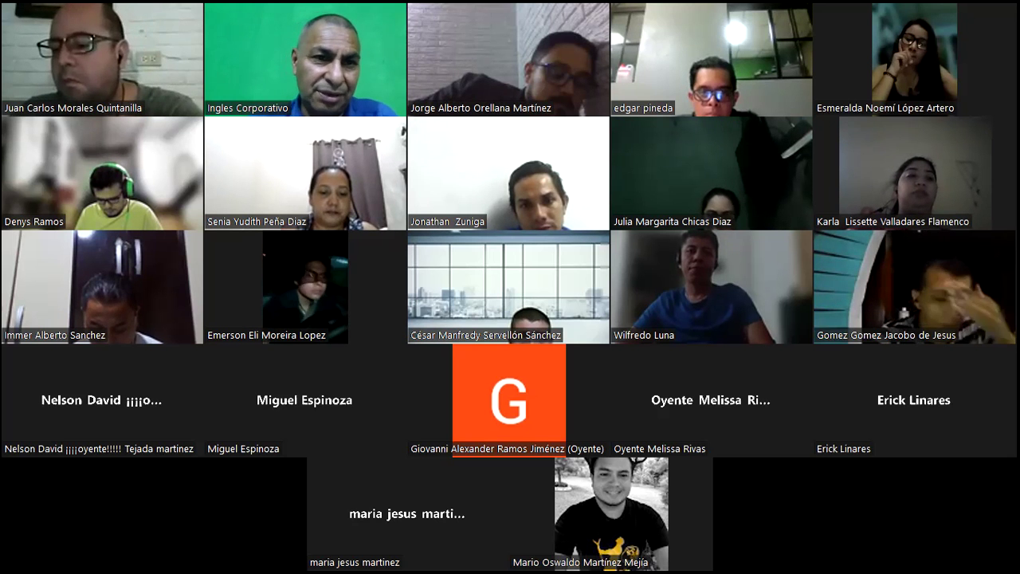
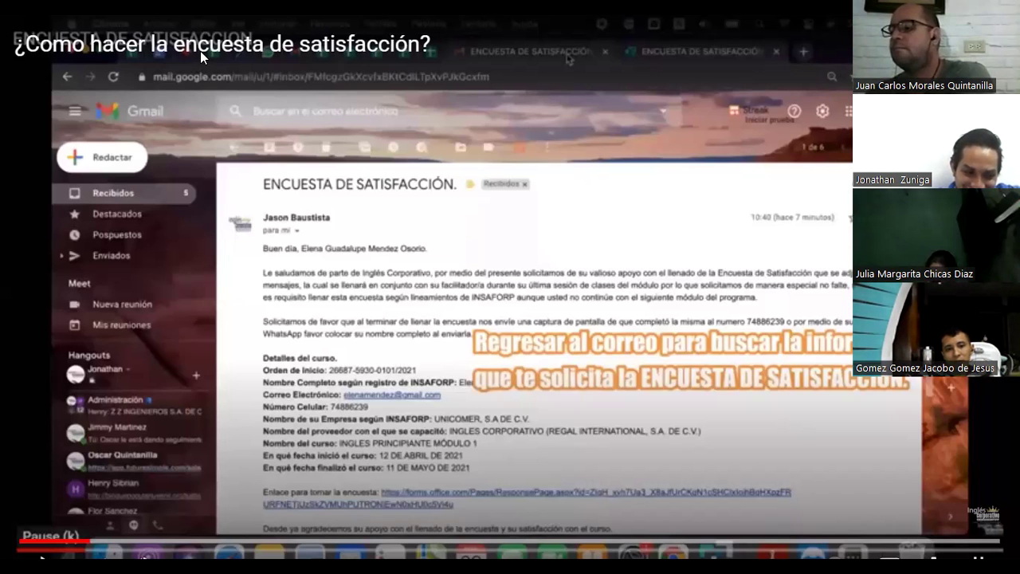
Exit the full-screen survey video and go to cell BQ3 under Martes 04 in the attendance spreadsheet
key(Escape)
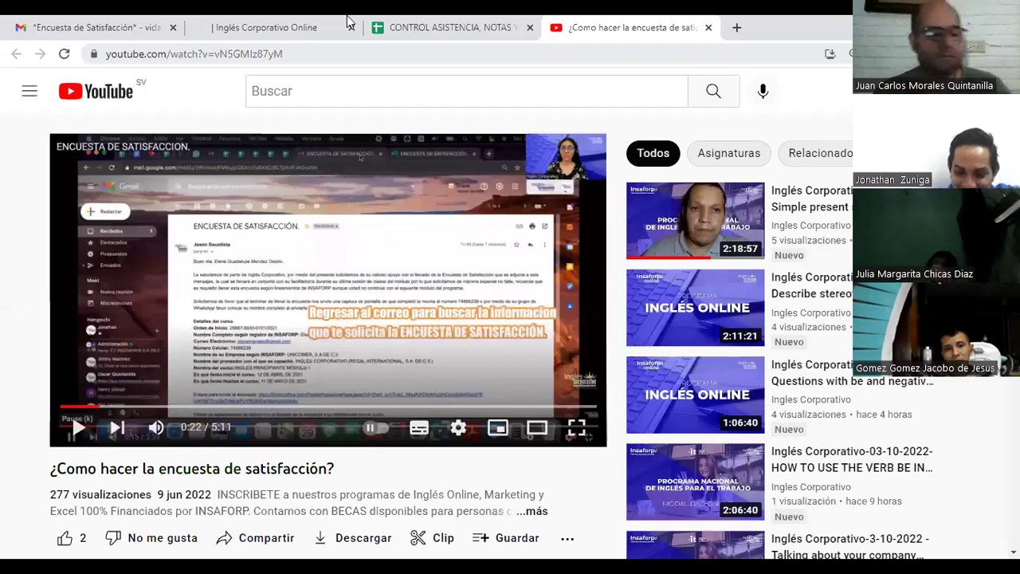
click(431, 27)
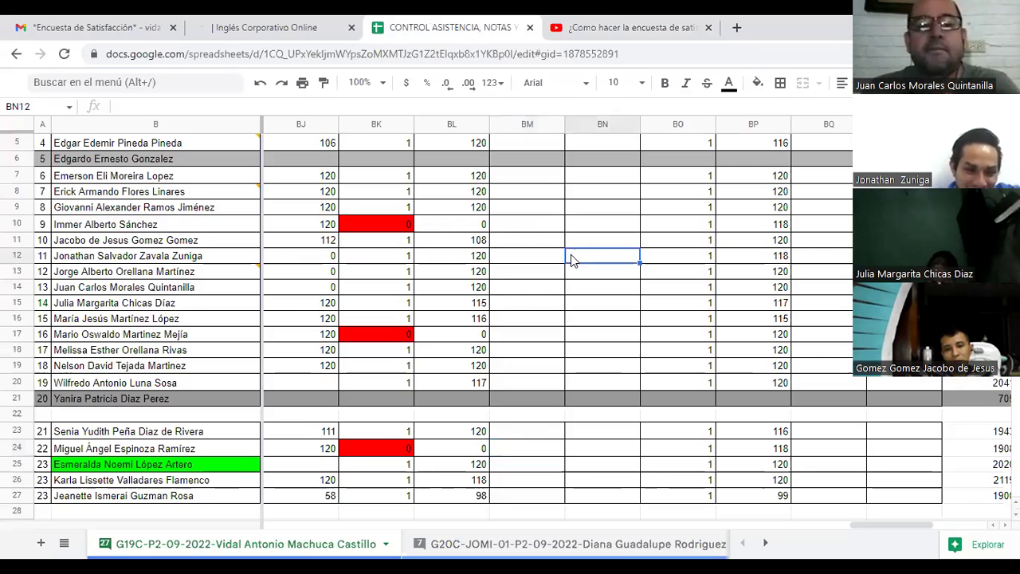
click(540, 188)
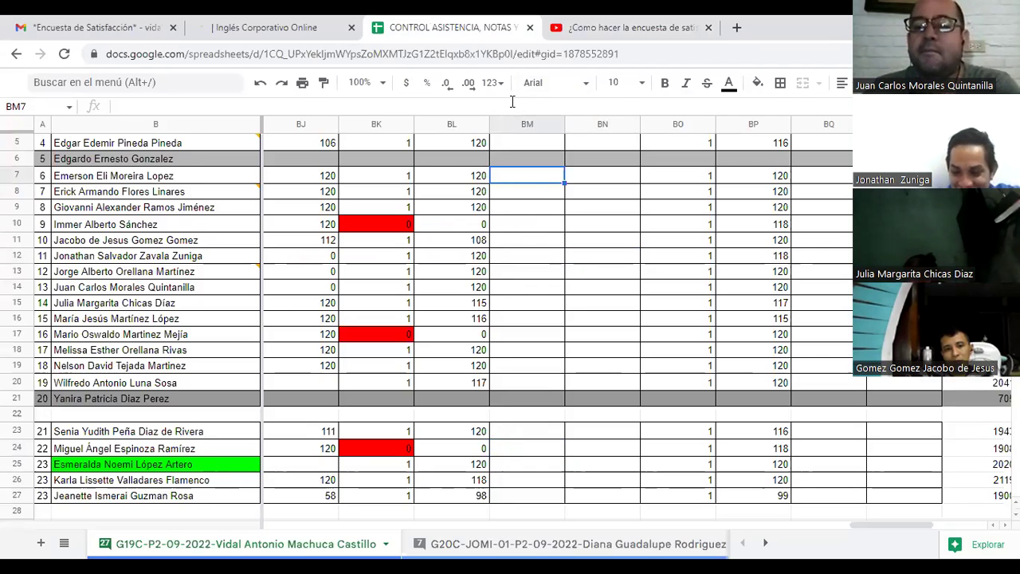
click(550, 143)
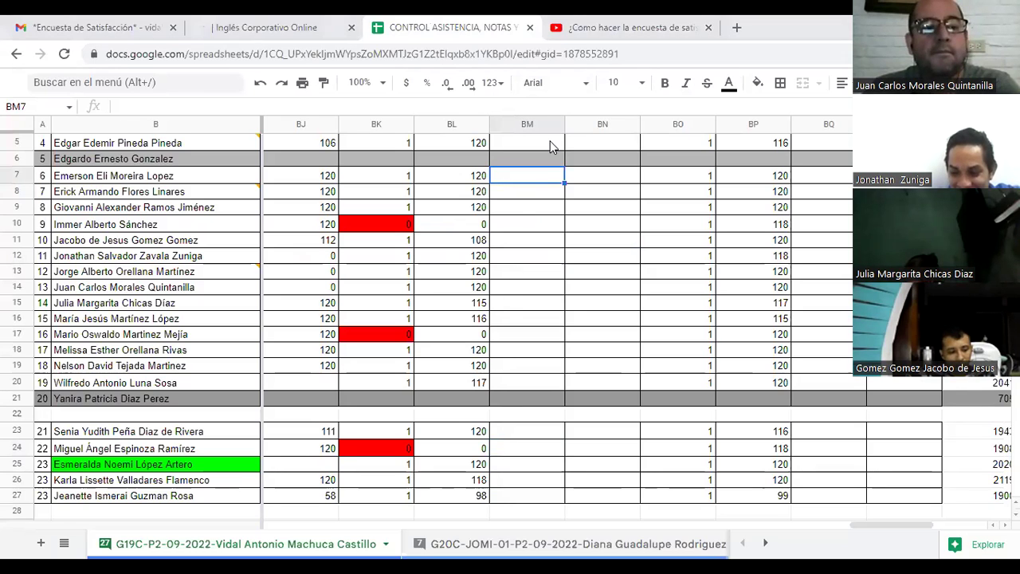
key(Up)
key(Up)
key(Up)
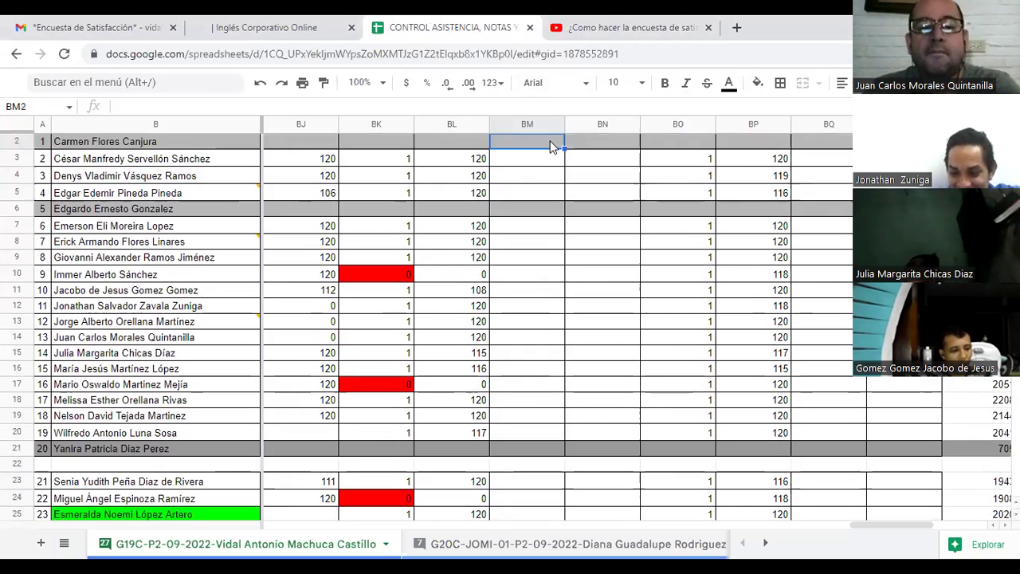
key(Right)
key(Right)
key(Right)
key(Right)
key(Right)
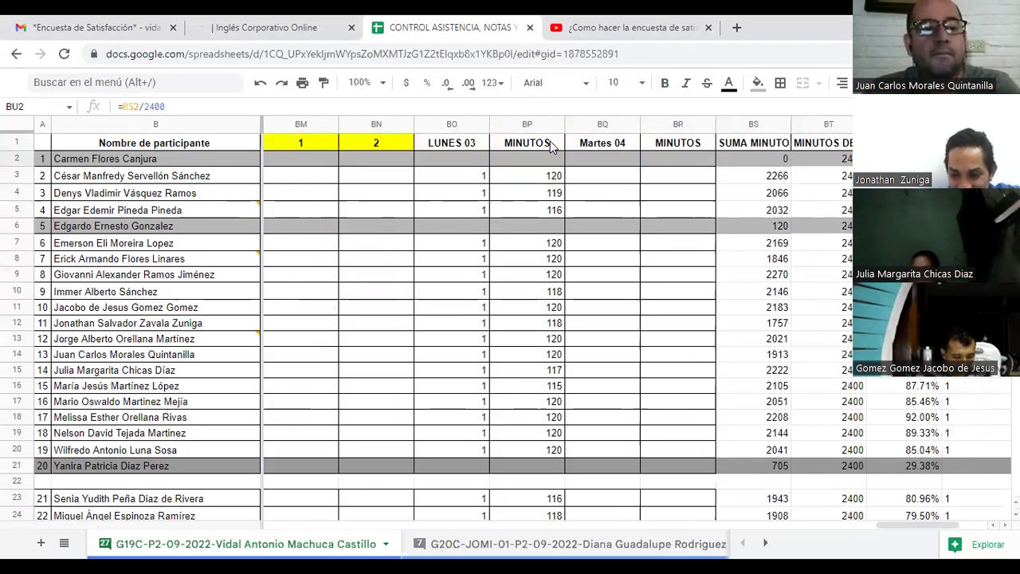
key(Left)
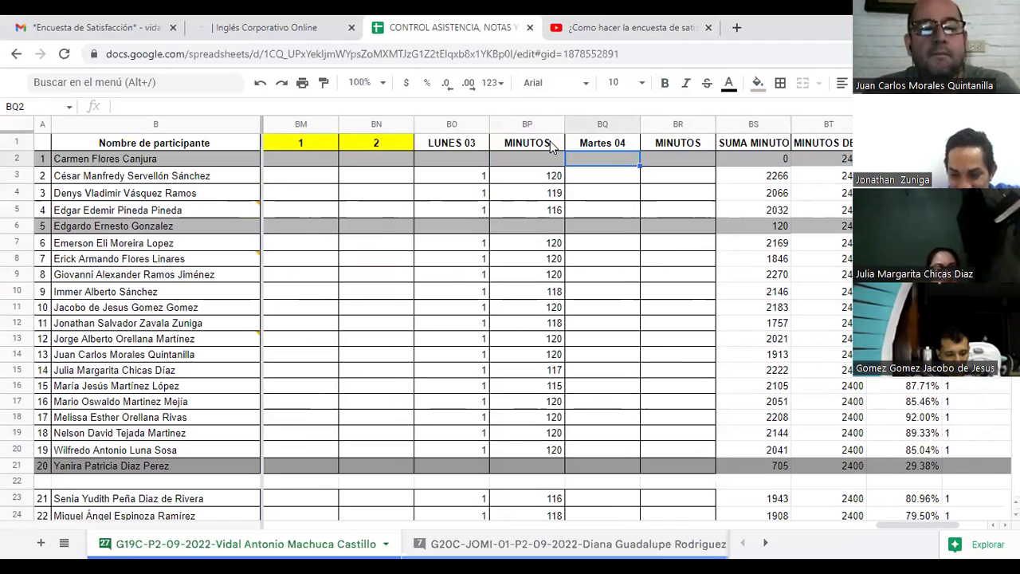
key(Down)
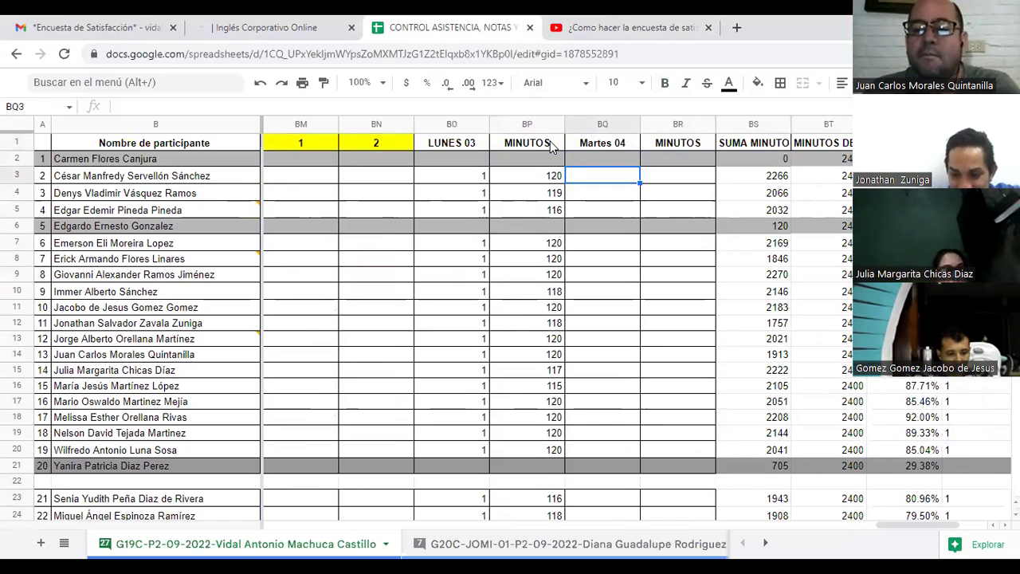
Record attendance as 1 under Martes 04 for the participants in rows 3 to 5
text(1)
key(Return)
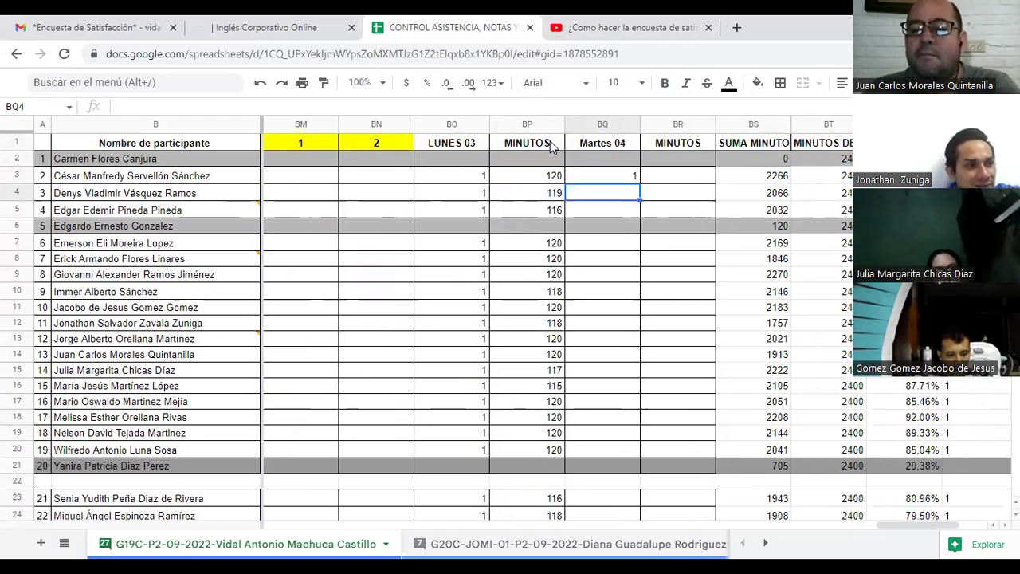
text(1)
key(Return)
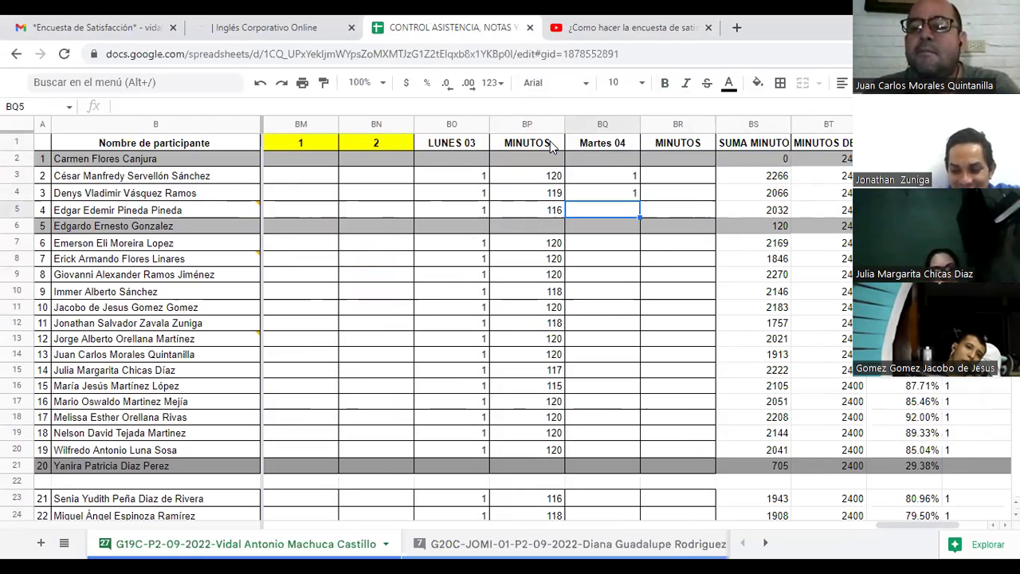
text(1)
key(Return)
Skip the greyed-out row 6 and enter 1 under Martes 04 for the participants in rows 7 to 10
key(Down)
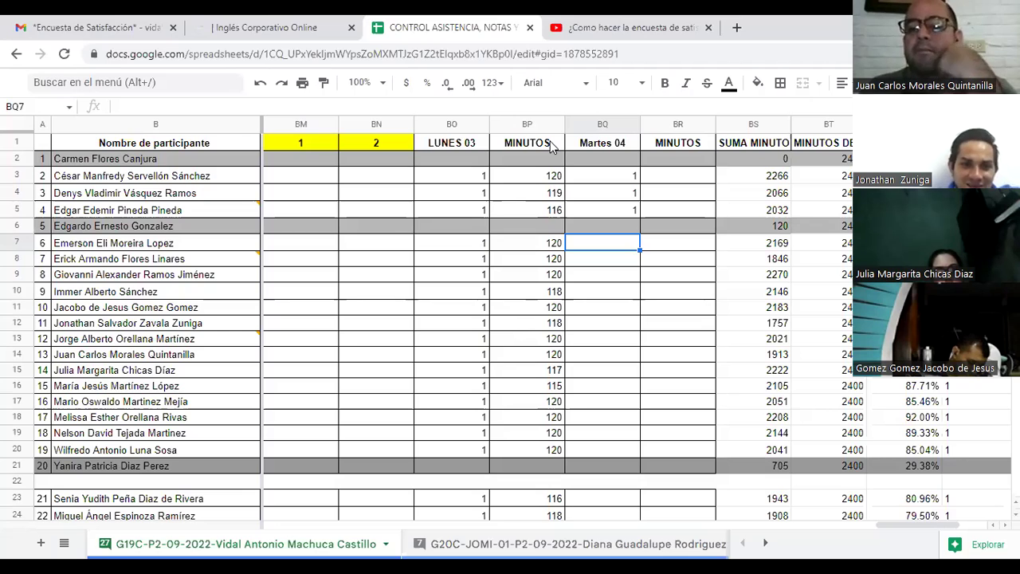
text(1)
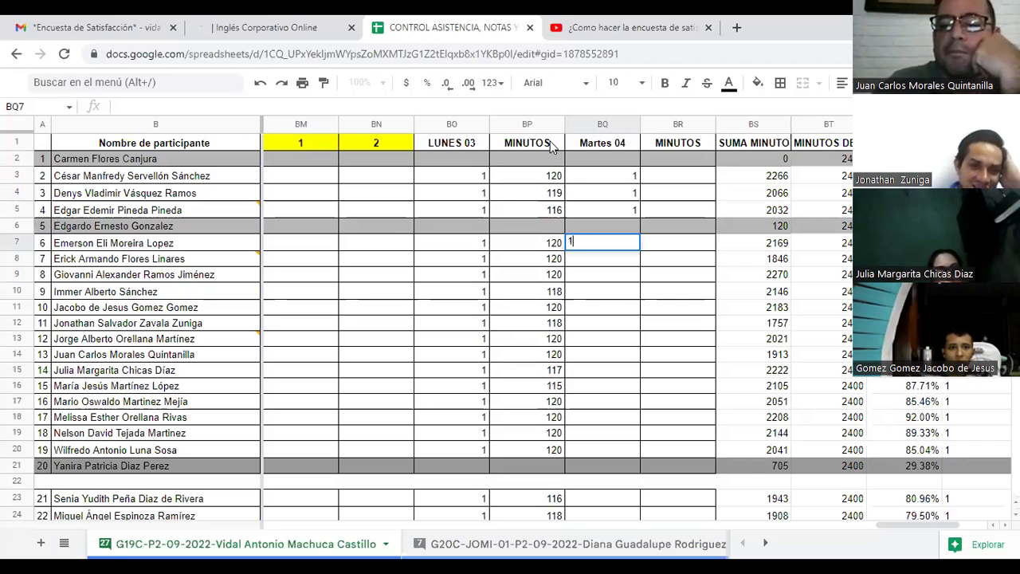
key(Return)
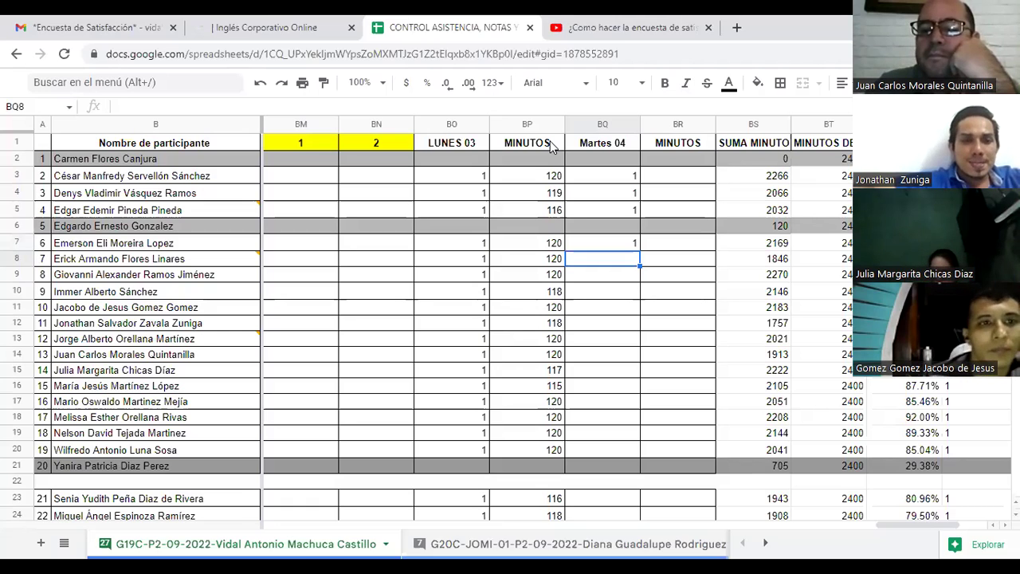
text(1)
key(Return)
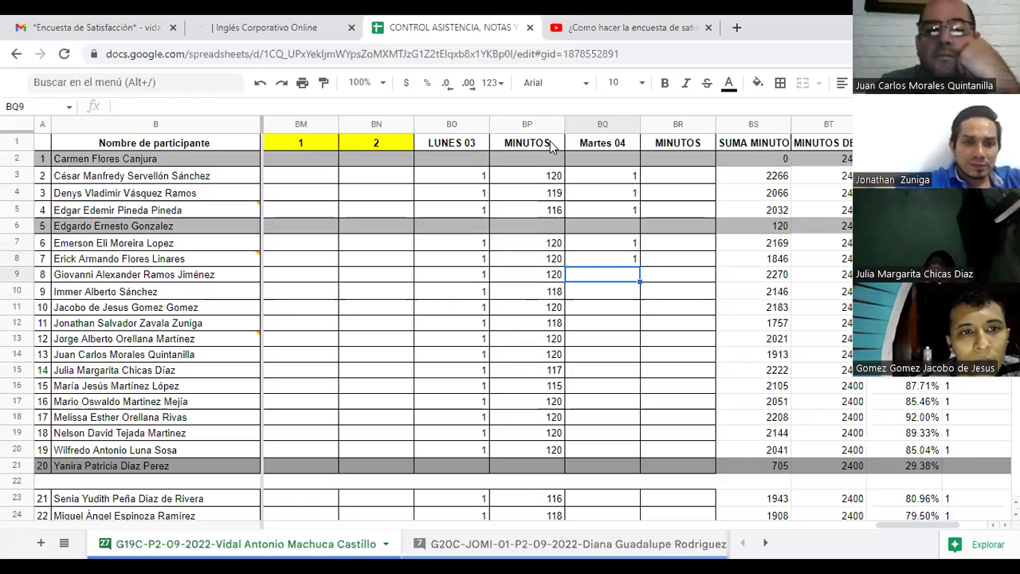
text(1)
key(Return)
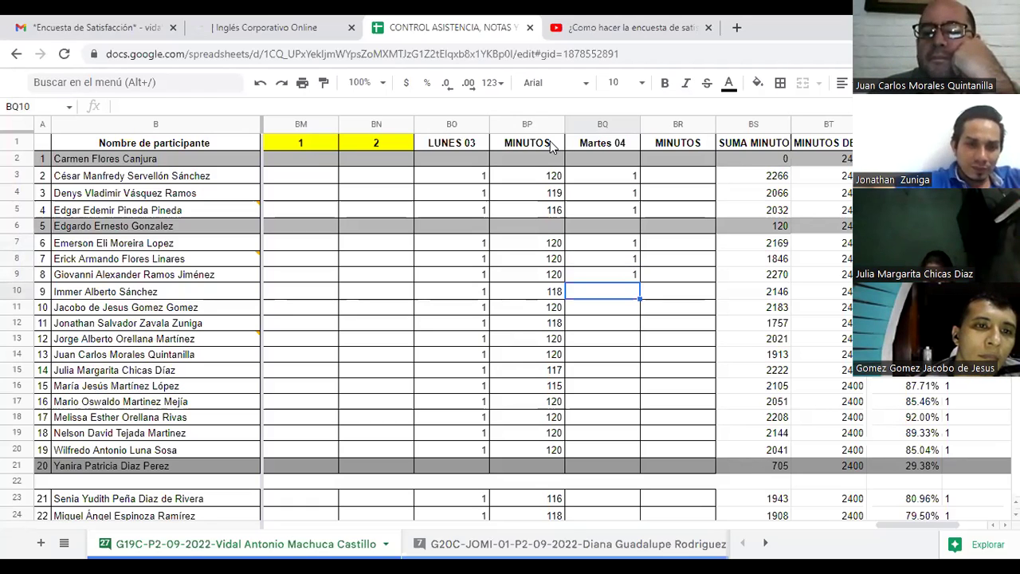
text(1)
key(Return)
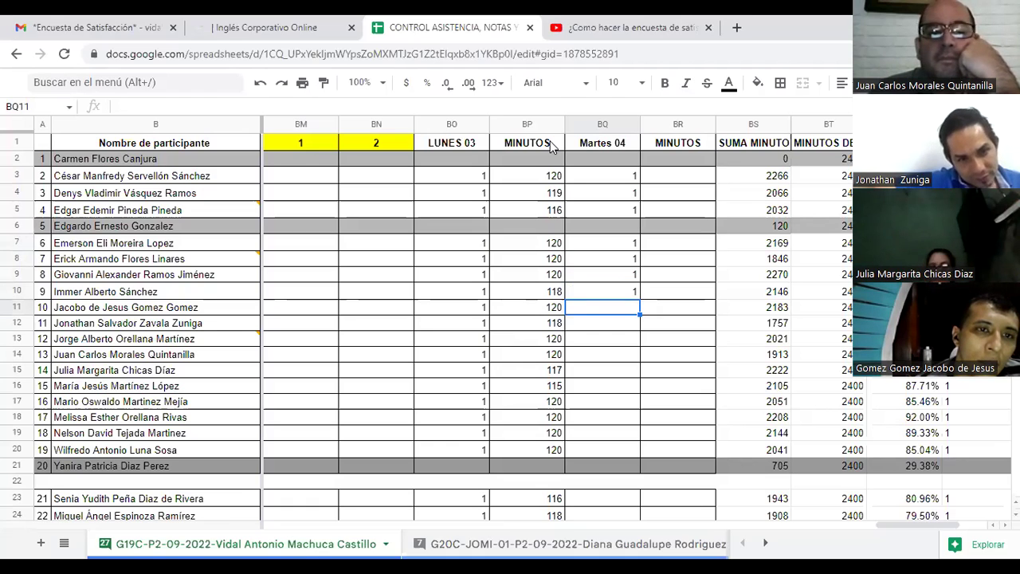
Mark the participants in rows 11 to 14 as present under Martes 04 with a 1 each
text(1)
key(Return)
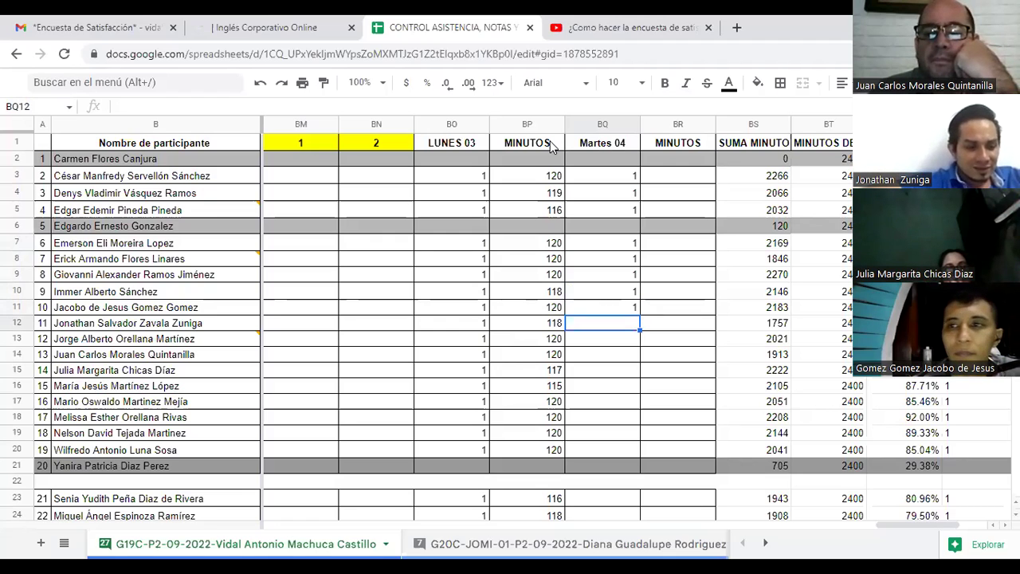
text(1)
key(Return)
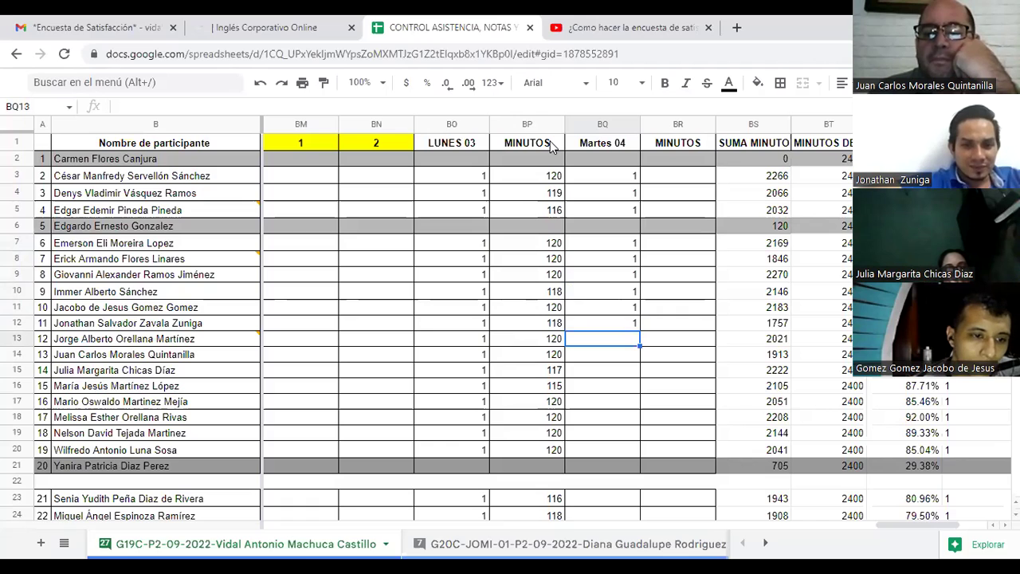
text(1)
key(Return)
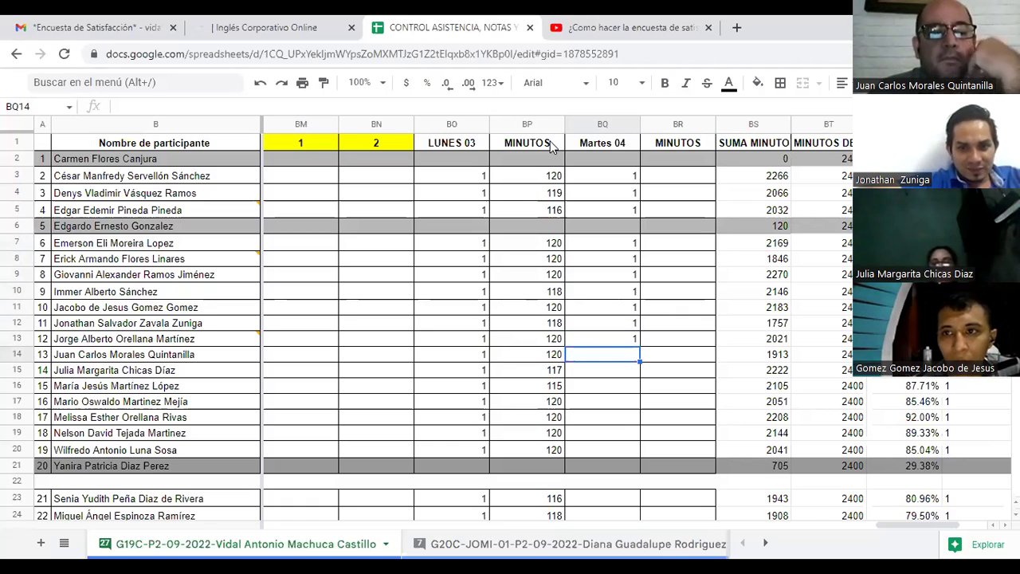
text(1)
key(Return)
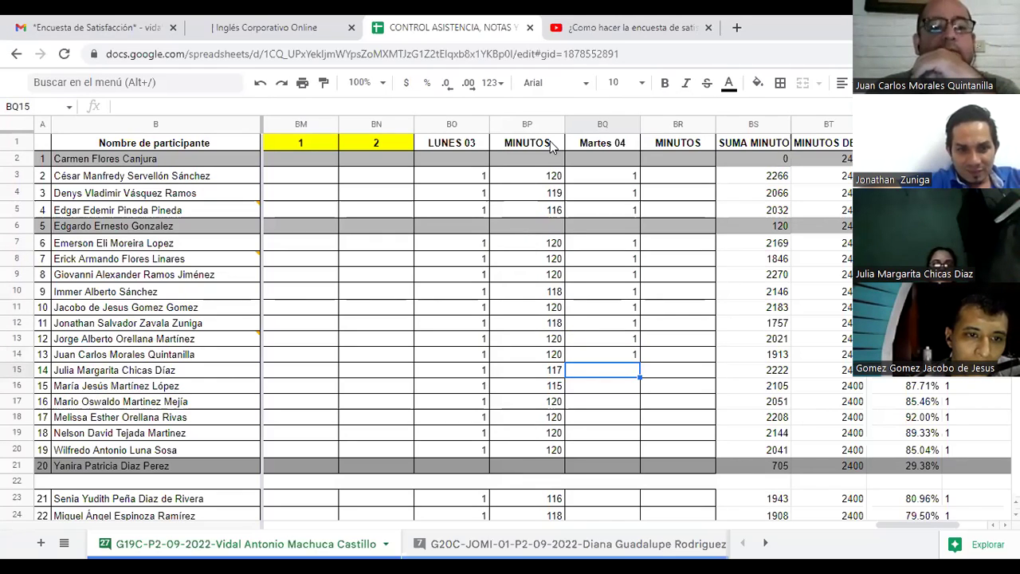
Enter 1 in the Martes 04 attendance column for the participants in rows 15 to 17
text(1)
key(Return)
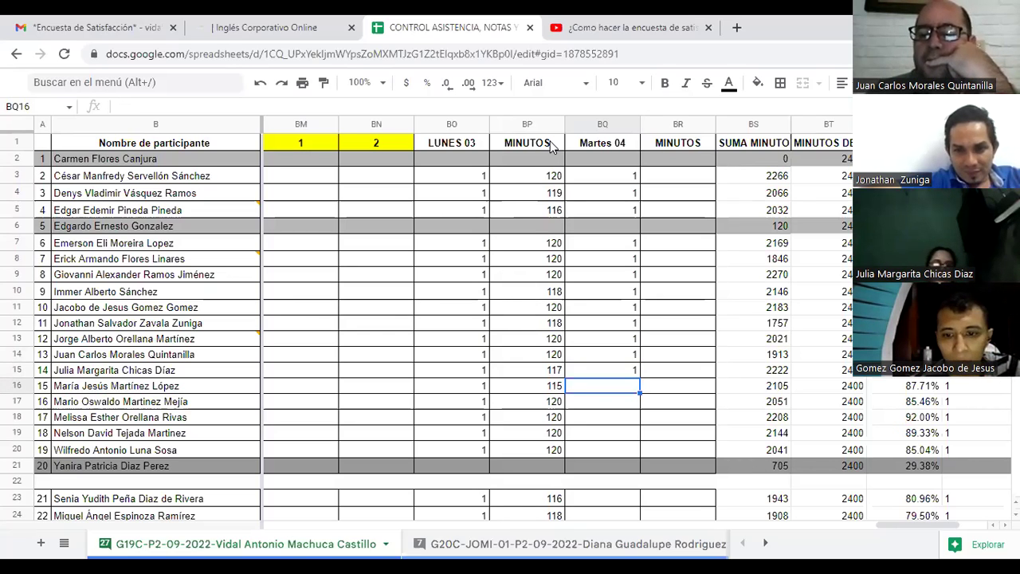
text(1)
key(Return)
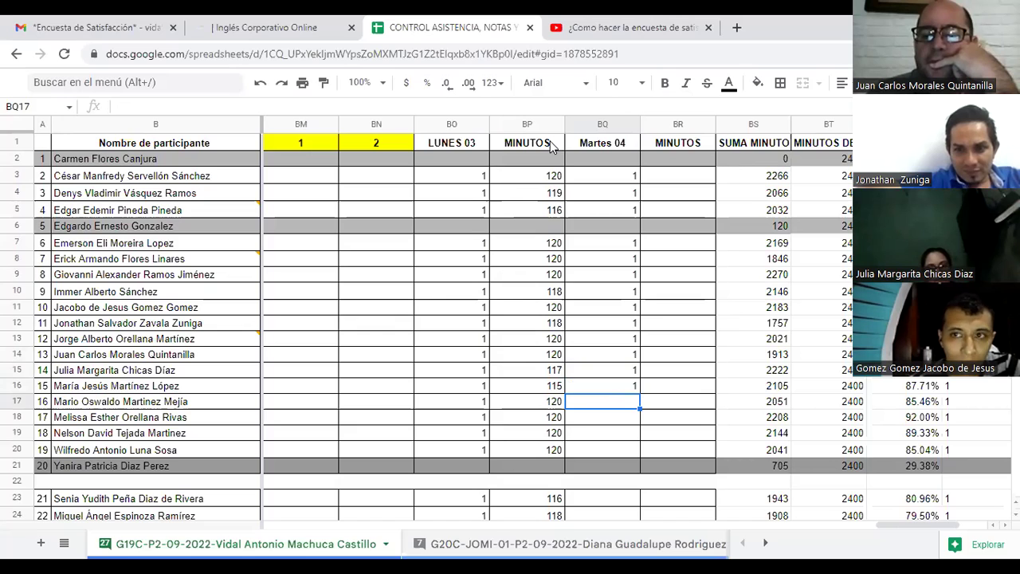
text(1)
key(Return)
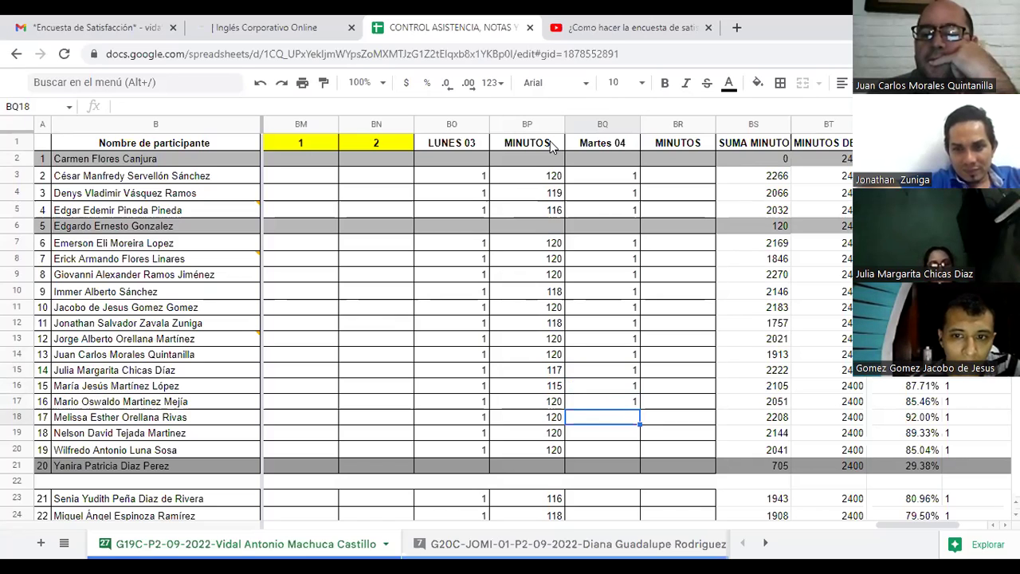
Enter 1 under Martes 04 for the participant in row 18
text(1)
key(Return)
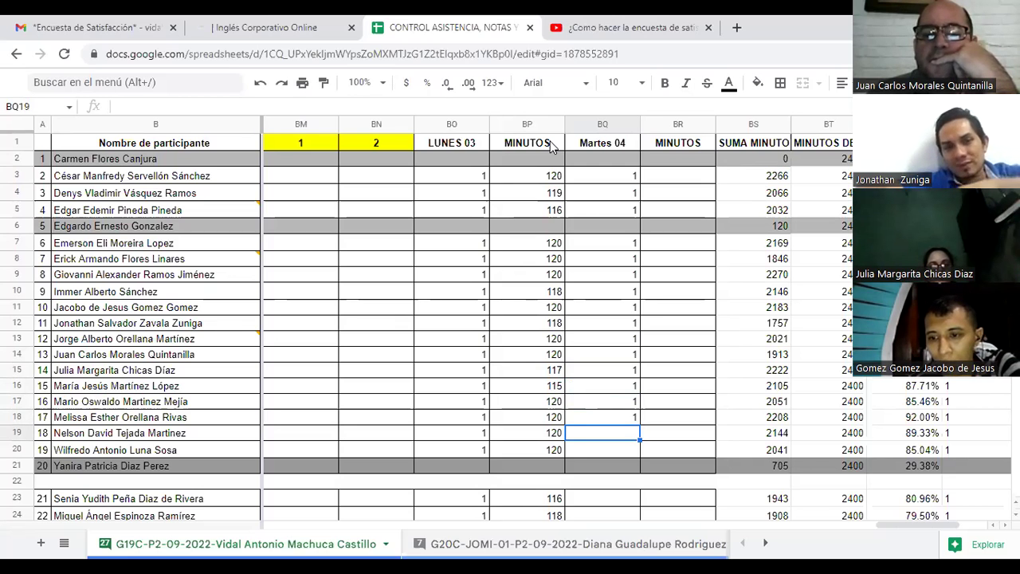
Look over the participants still without a Martes 04 mark in the rows below row 18, then return to row 19
key(Down)
key(Down)
key(Down)
key(Down)
key(Down)
key(Down)
key(Down)
key(Down)
key(Down)
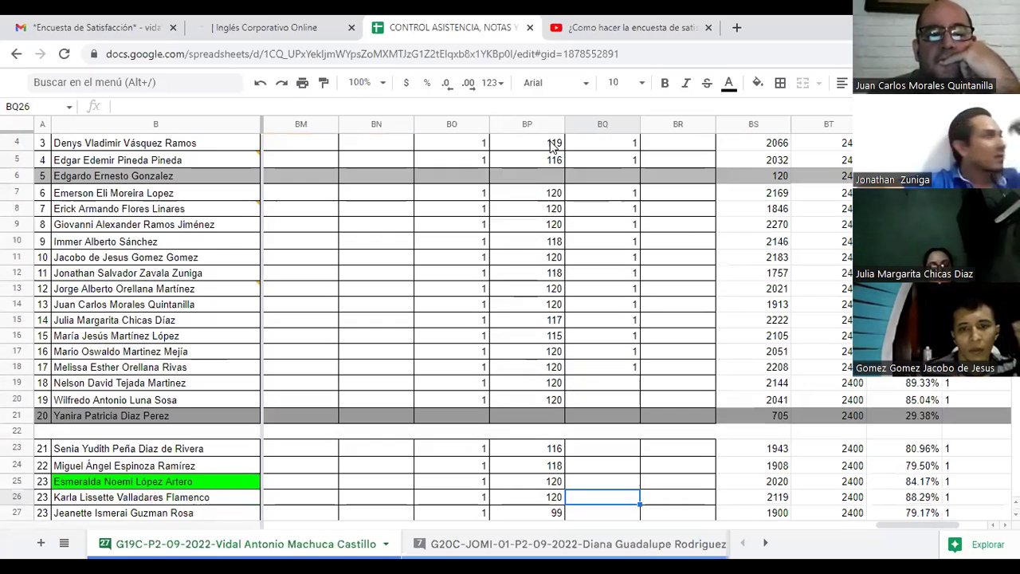
key(Up)
key(Up)
key(Up)
key(Up)
key(Up)
key(Up)
key(Up)
key(Up)
key(Up)
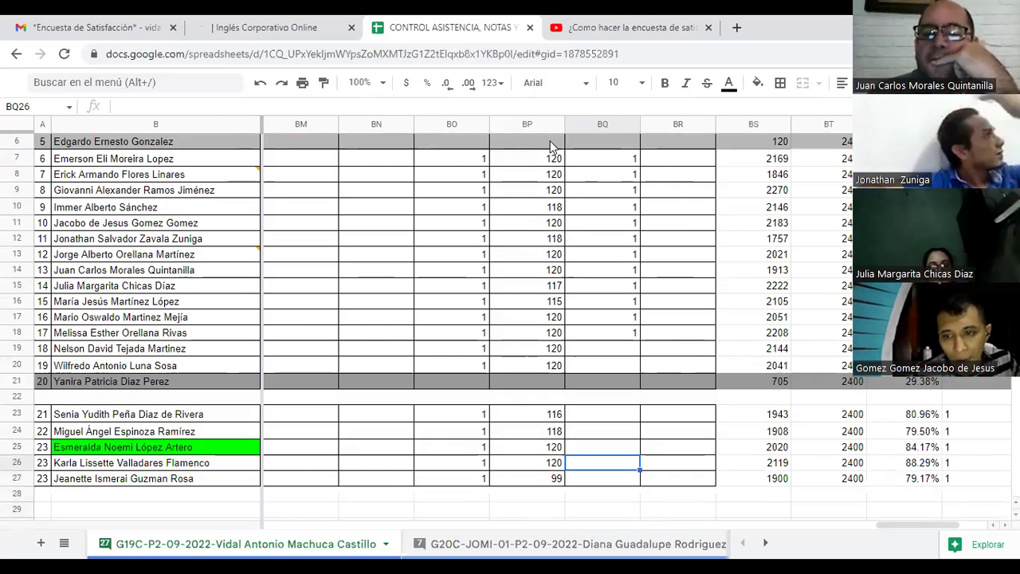
Mark the participants in rows 19 and 20 as present under Martes 04 with a 1 each
text(1)
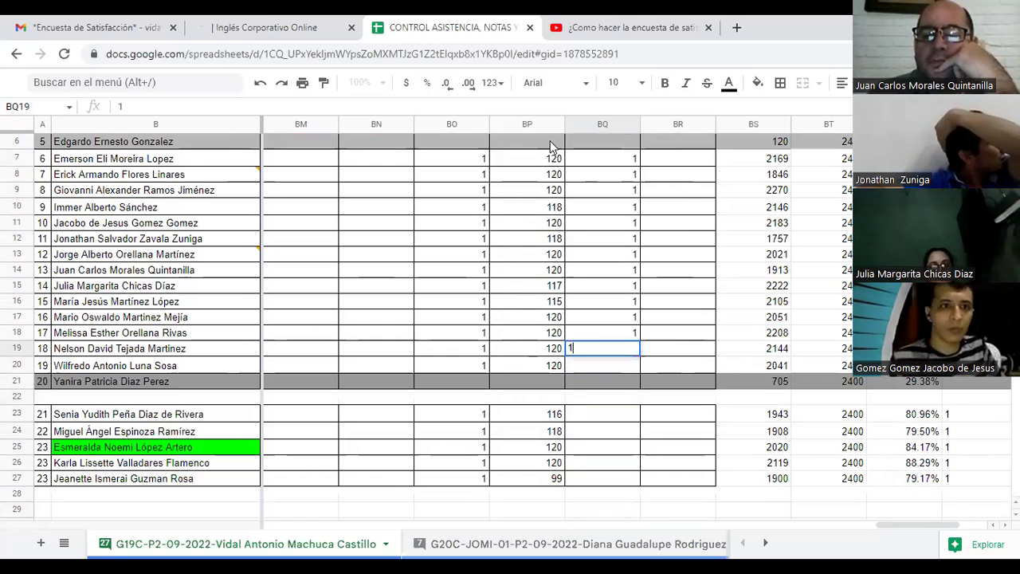
key(Return)
text(1)
key(Return)
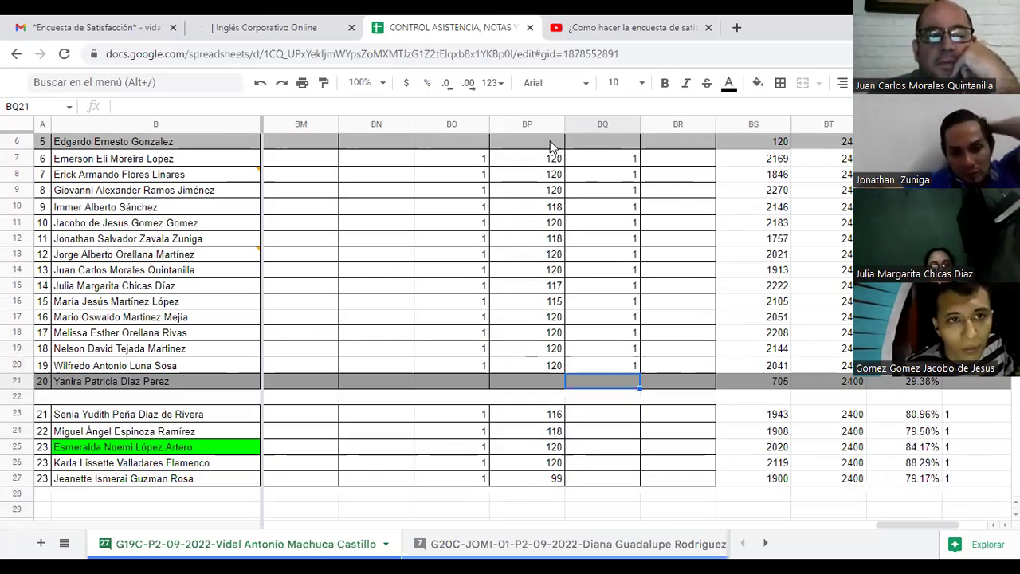
Skip greyed-out row 21 and blank row 22, and enter 1 under Martes 04 for the participants in rows 23 to 25
key(Down)
key(Down)
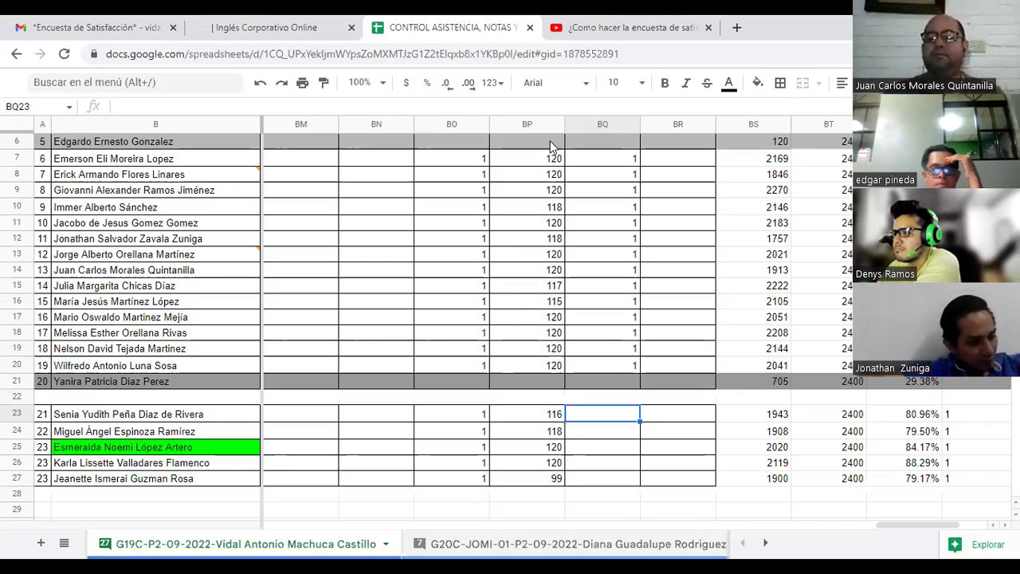
text(1)
key(Return)
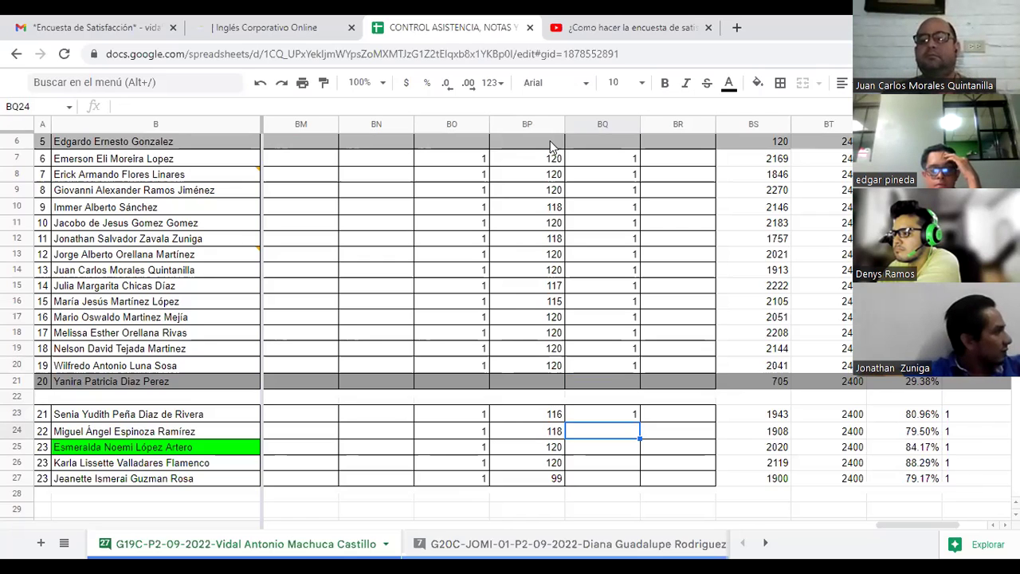
text(1)
key(Return)
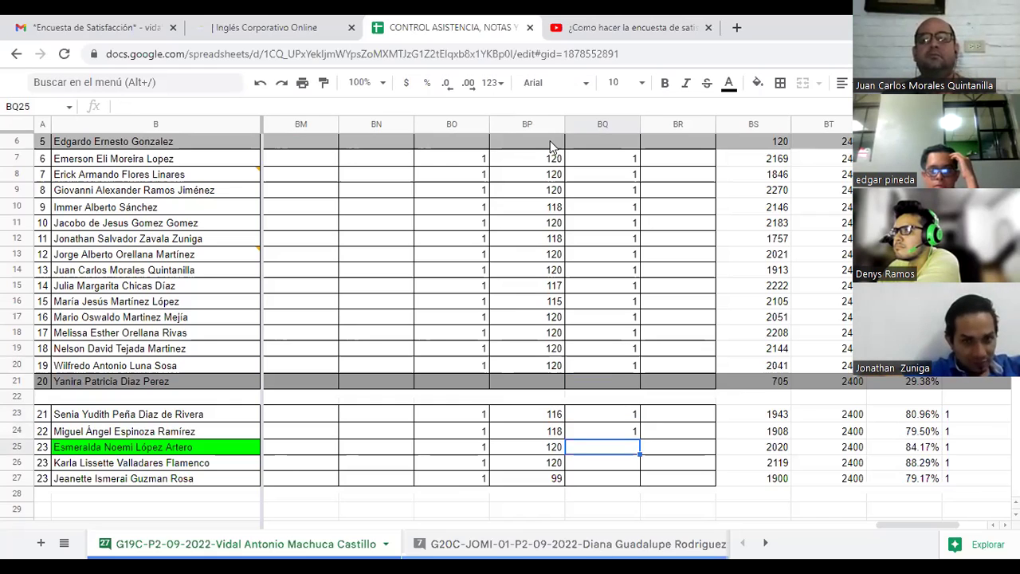
text(1)
key(Return)
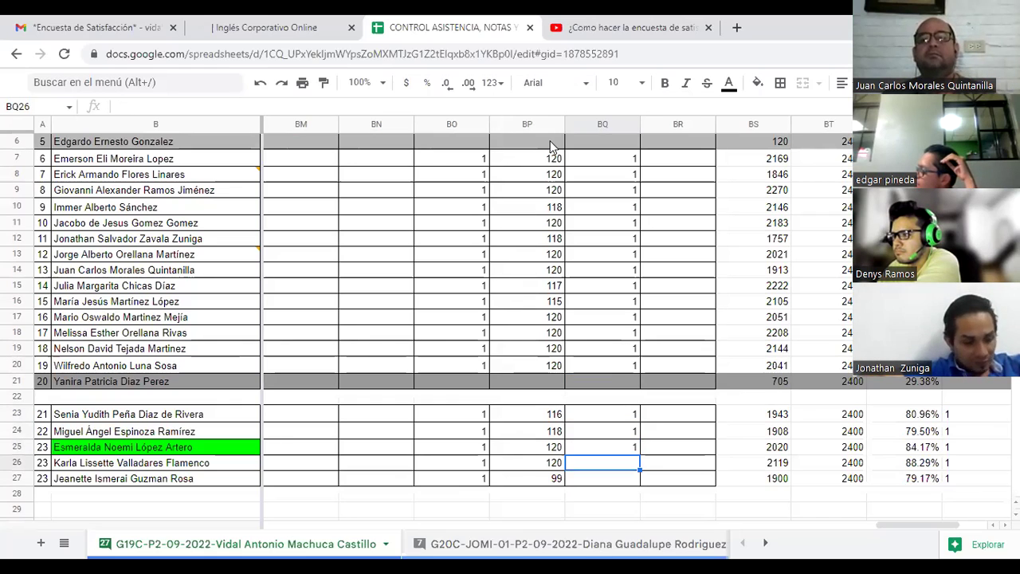
Record attendance as 1 under Martes 04 for the last two participants, in rows 26 and 27
key(Down)
key(Down)
key(Down)
key(Down)
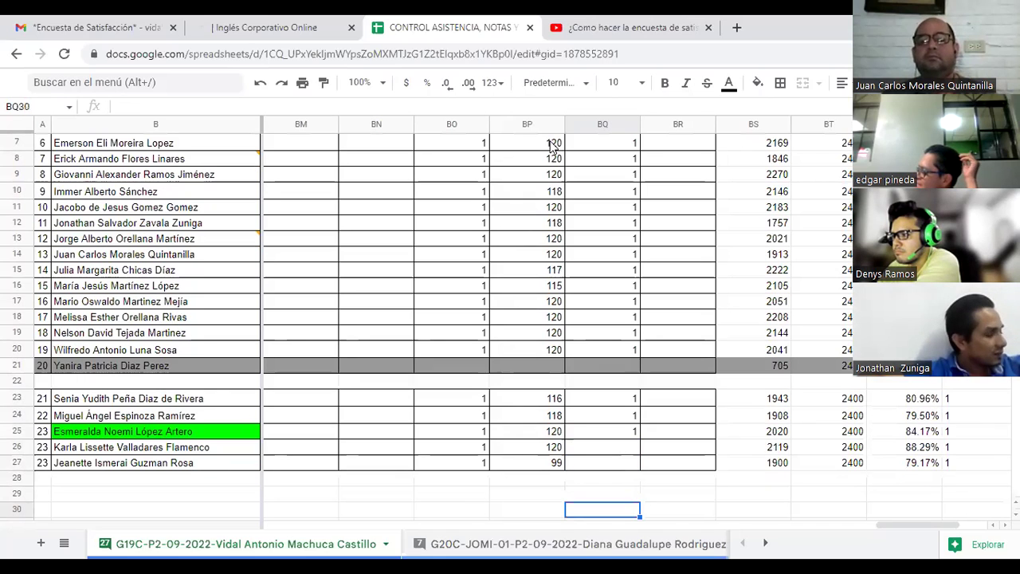
key(Up)
key(Up)
key(Up)
key(Up)
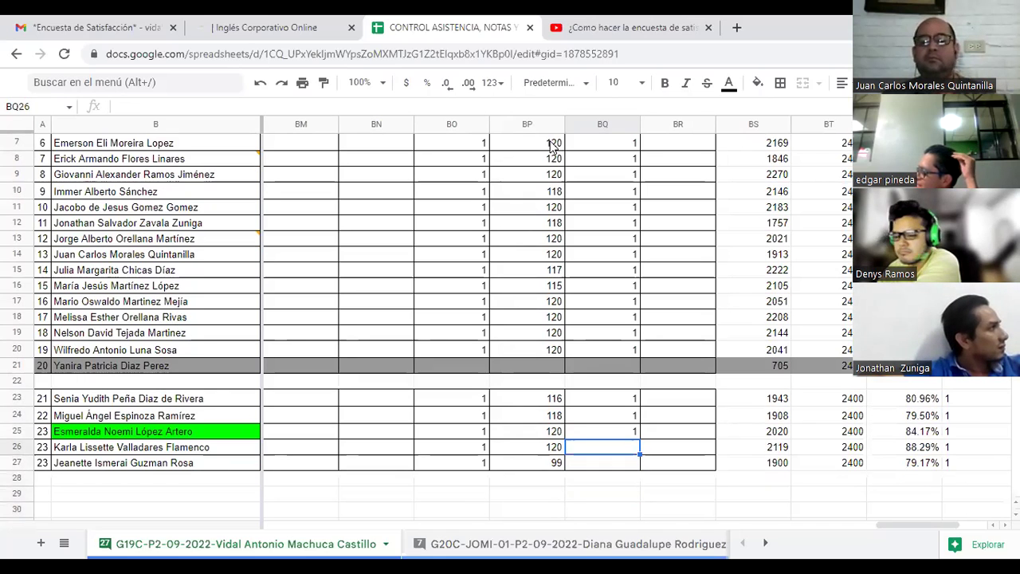
text(1)
key(Return)
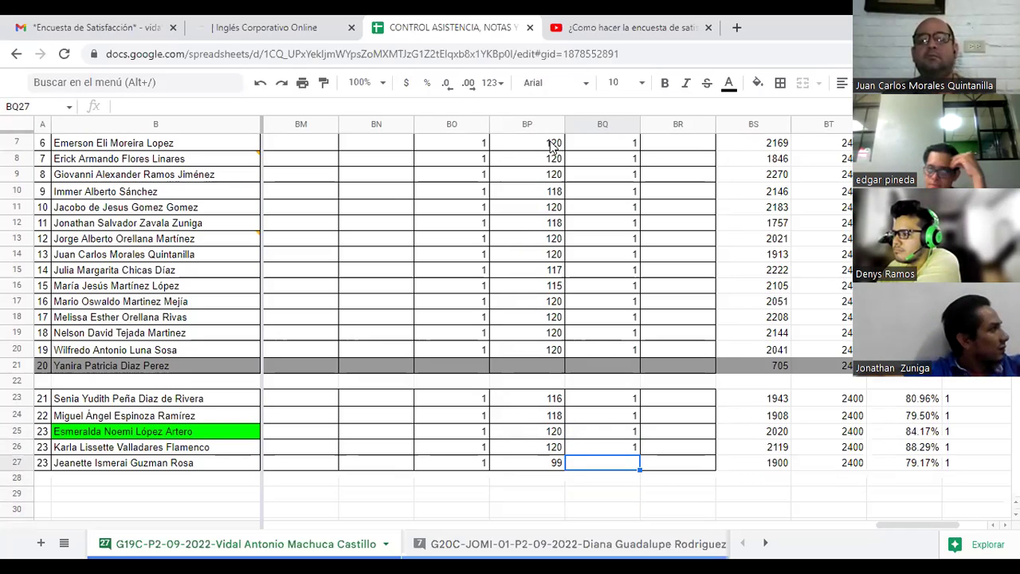
text(1)
key(Up)
Review the Martes 04 attendance column from the end of the participant list up to its header
key(Up)
key(Up)
key(Up)
key(Up)
key(Up)
key(Up)
key(Up)
key(Up)
key(Up)
key(Up)
key(Up)
key(Up)
key(Up)
key(Up)
key(Up)
key(Up)
key(Up)
key(Up)
key(Up)
key(Up)
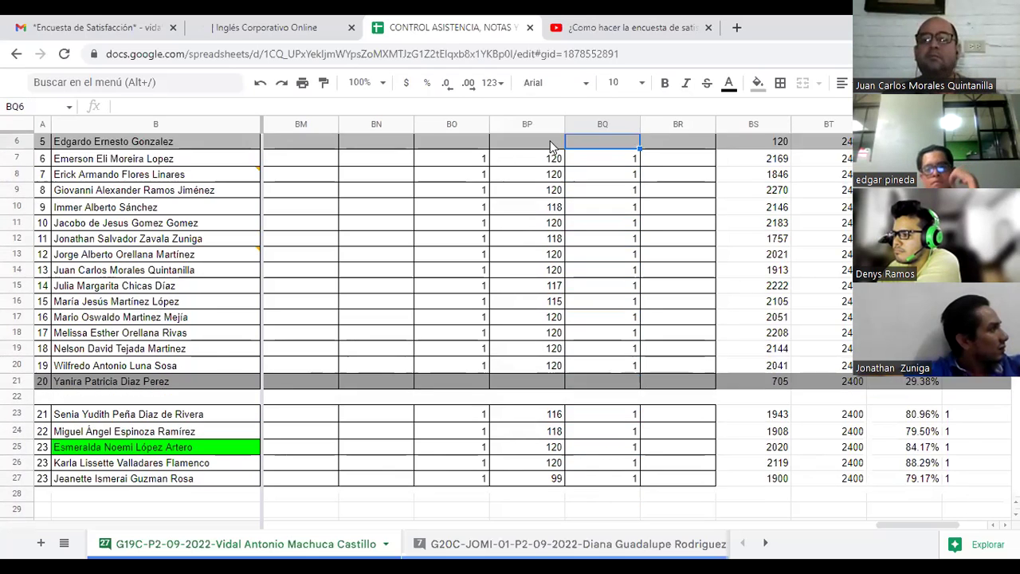
key(Up)
key(Up)
key(Up)
key(Up)
key(Up)
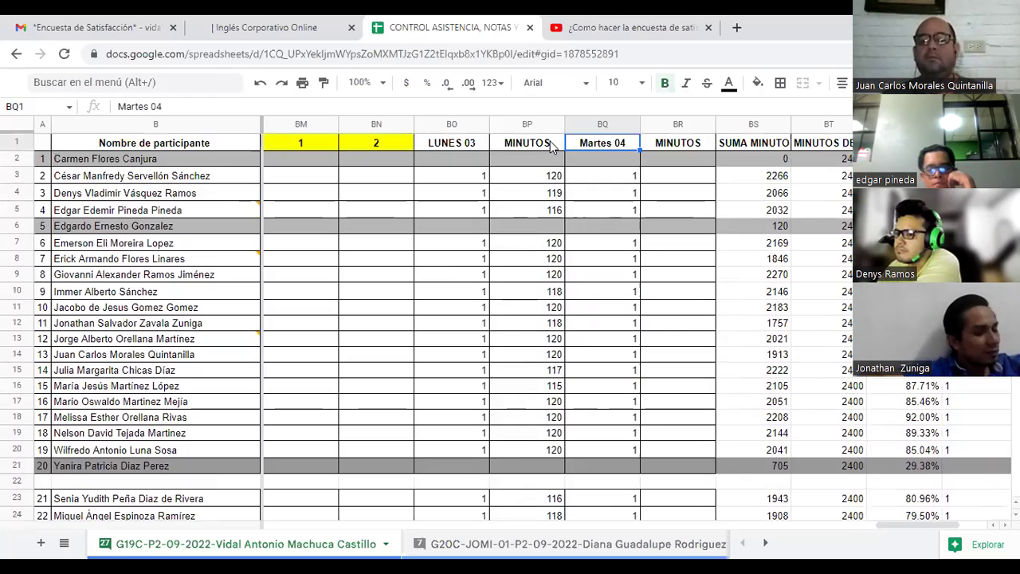